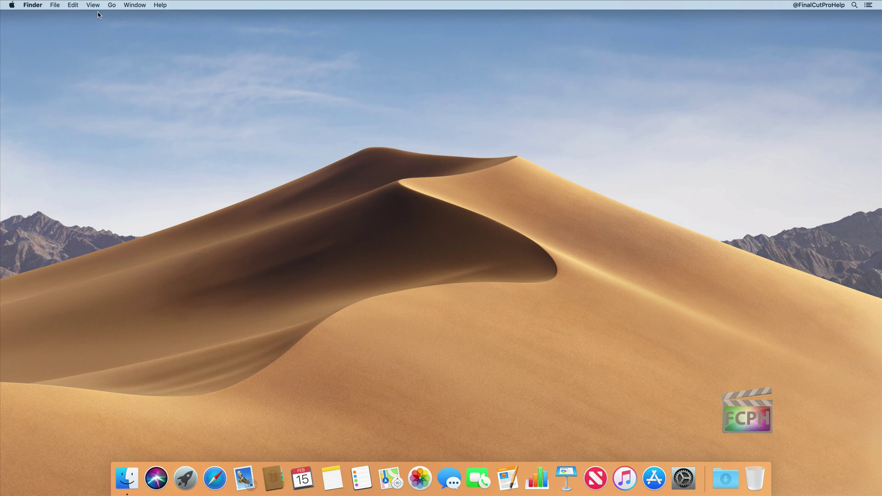
Review the available file commands and the Apple system commands, and bring up and dismiss Spotlight Search.
left_click(59, 6)
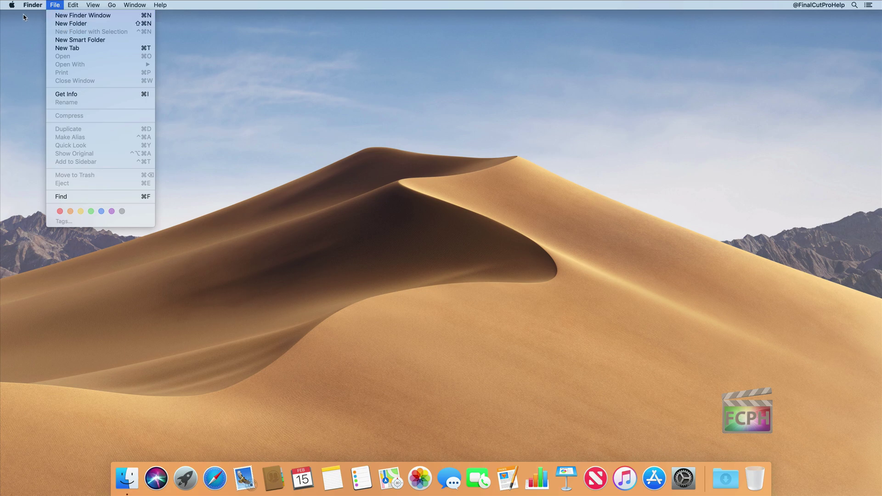
mouse_move(27, 10)
left_click(36, 7)
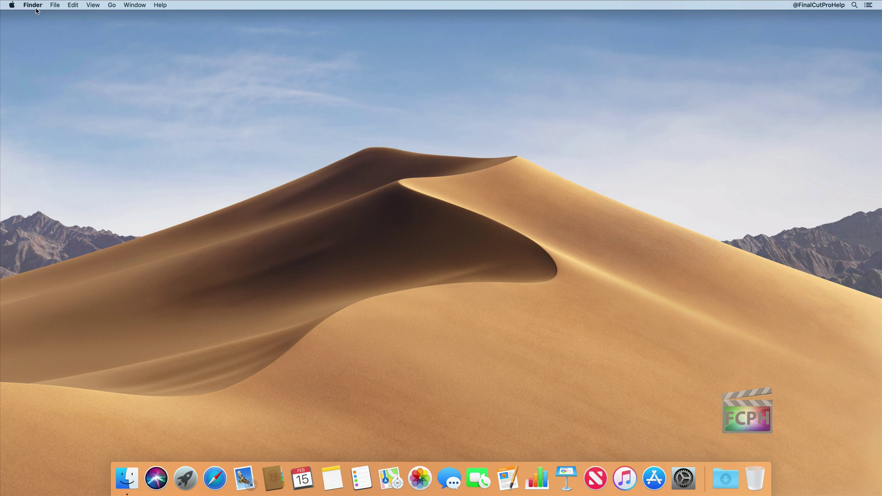
left_click(12, 6)
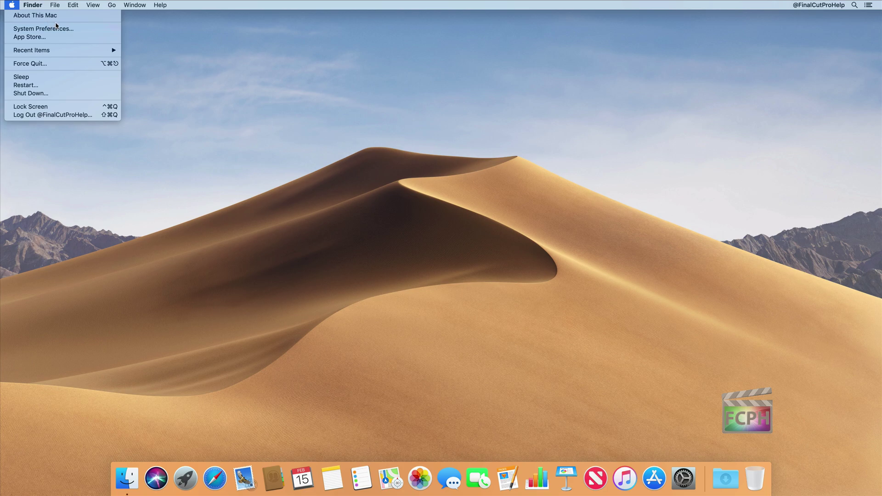
left_click(155, 30)
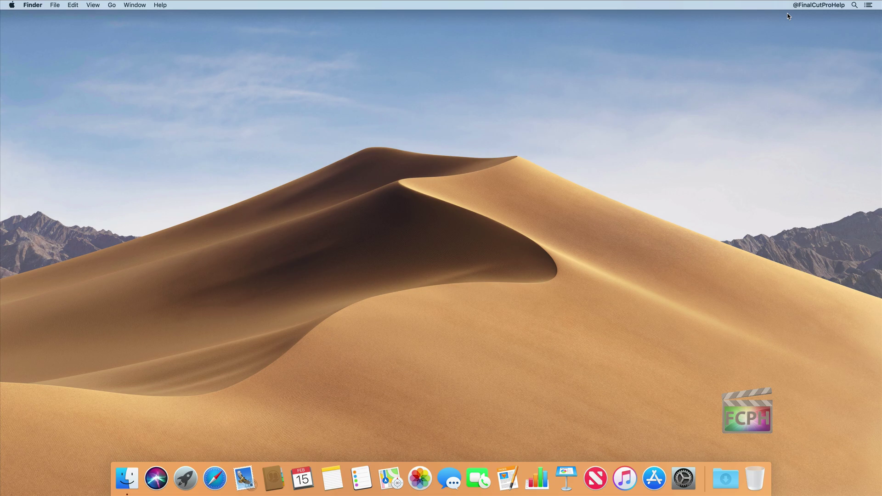
left_click(854, 9)
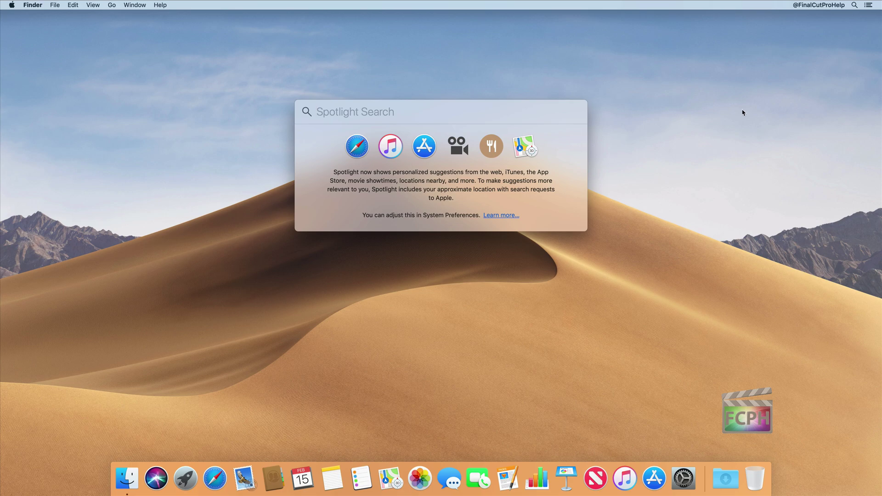
left_click(789, 72)
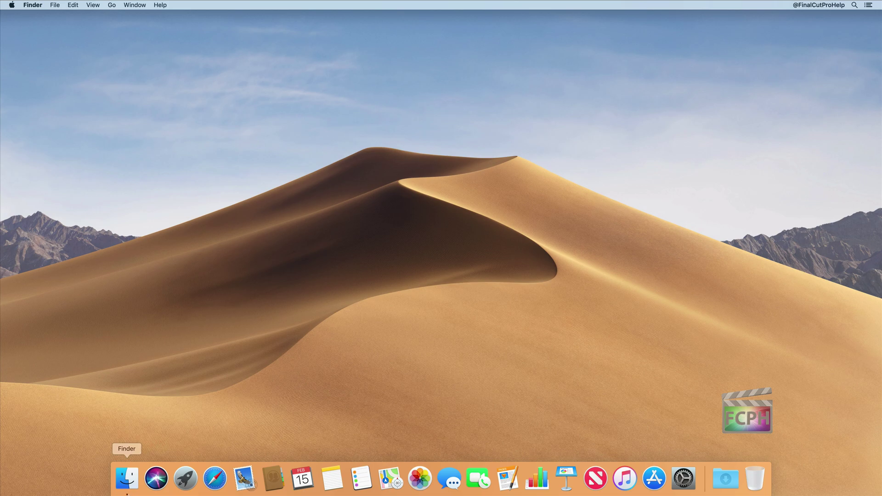
Launch Safari and review the window commands and the Keep in Dock and Open at Login options for its Dock icon.
left_click(221, 474)
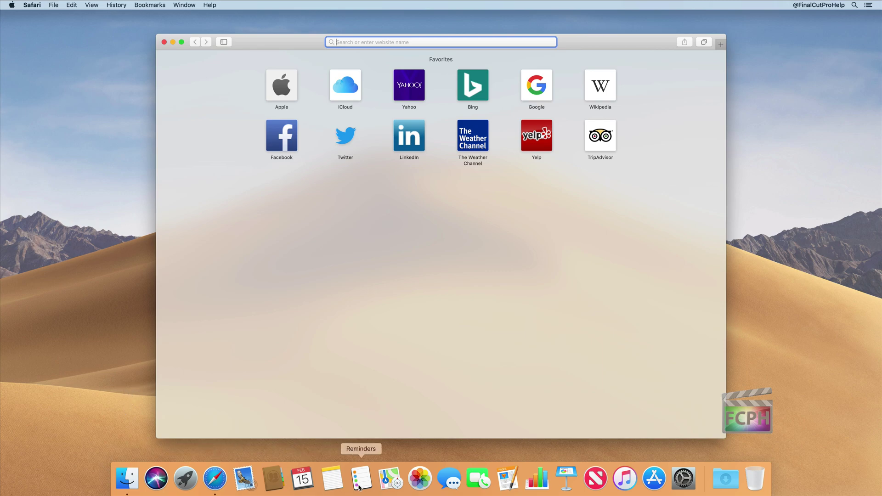
right_click(221, 479)
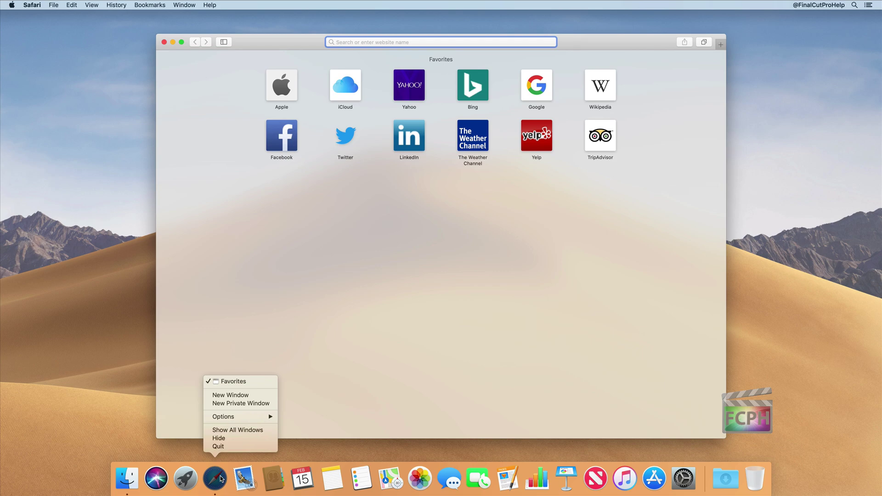
left_click(225, 447)
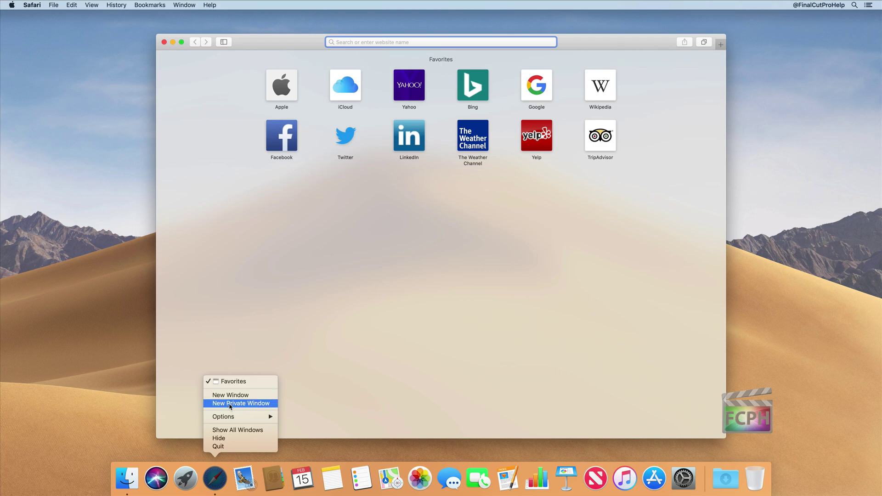
mouse_move(230, 418)
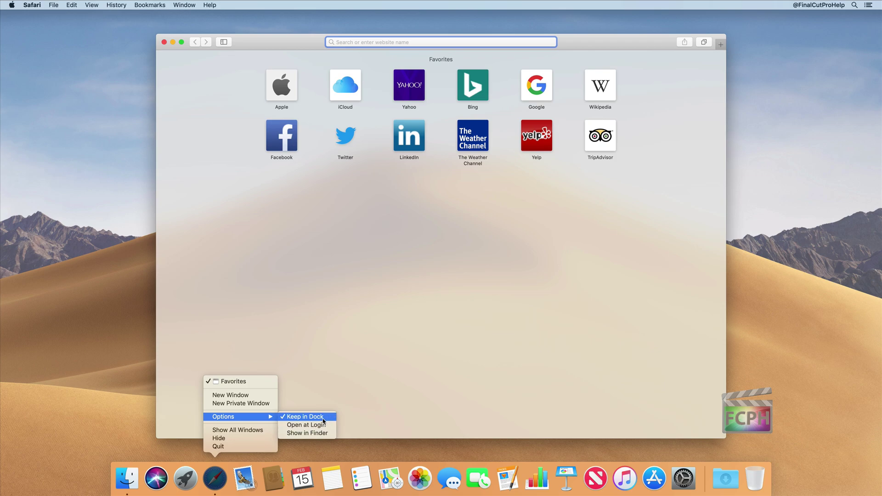
mouse_move(260, 419)
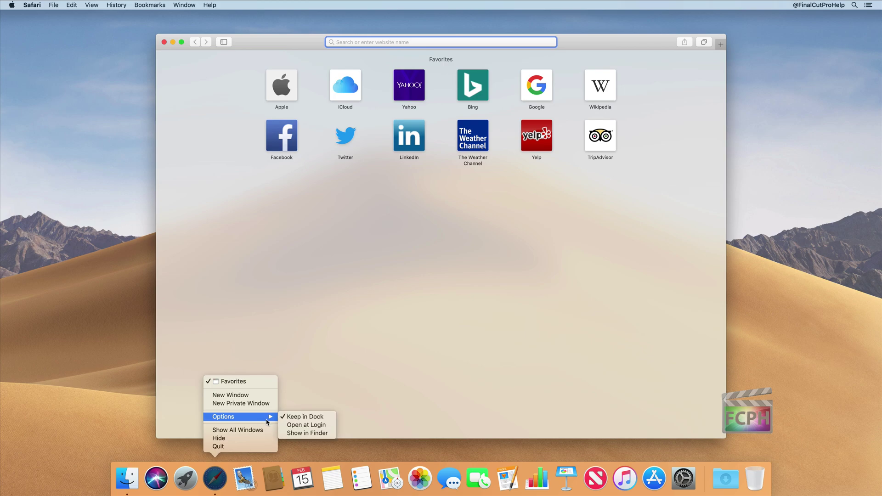
left_click(307, 425)
right_click(211, 480)
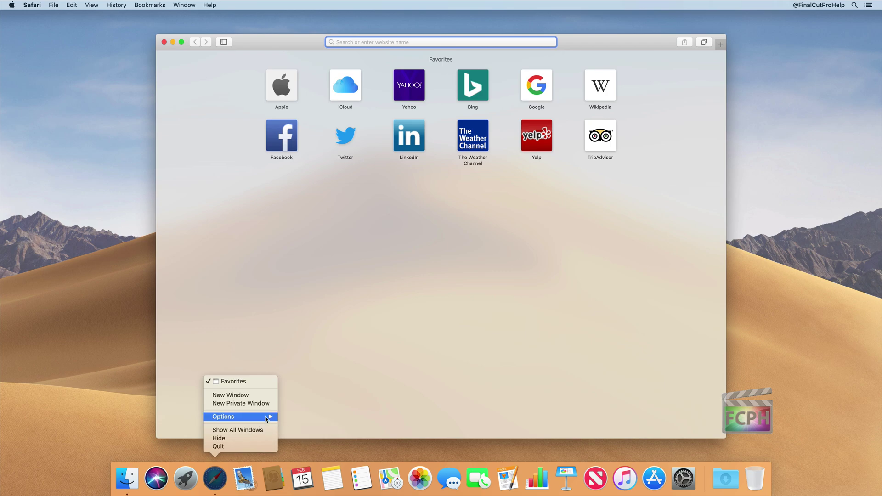
left_click(290, 425)
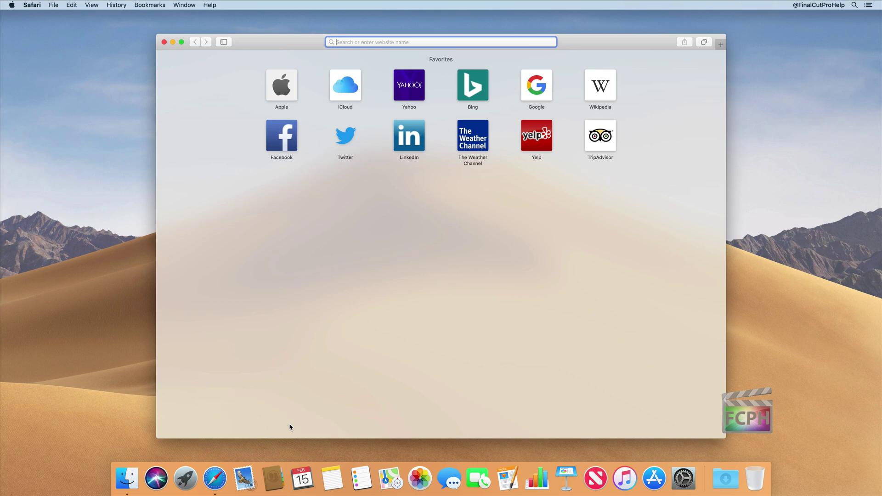
Quit Safari so that its window closes and only the desktop remains.
left_click(35, 7)
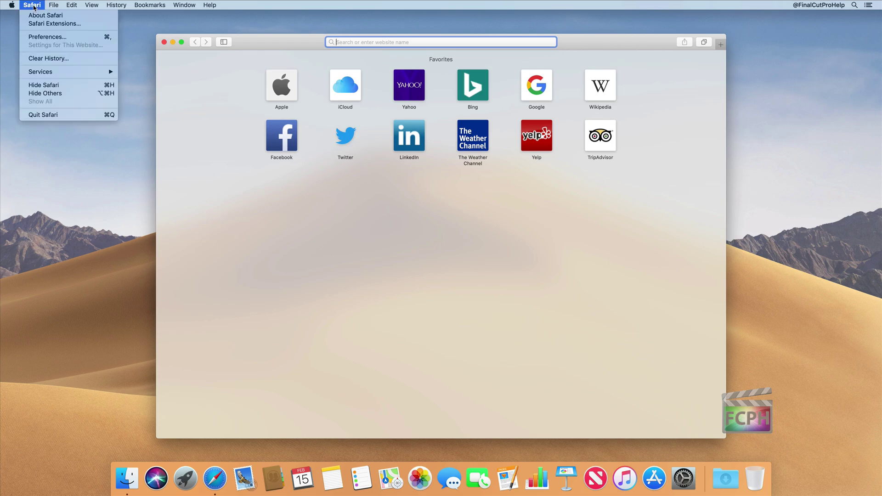
left_click(90, 115)
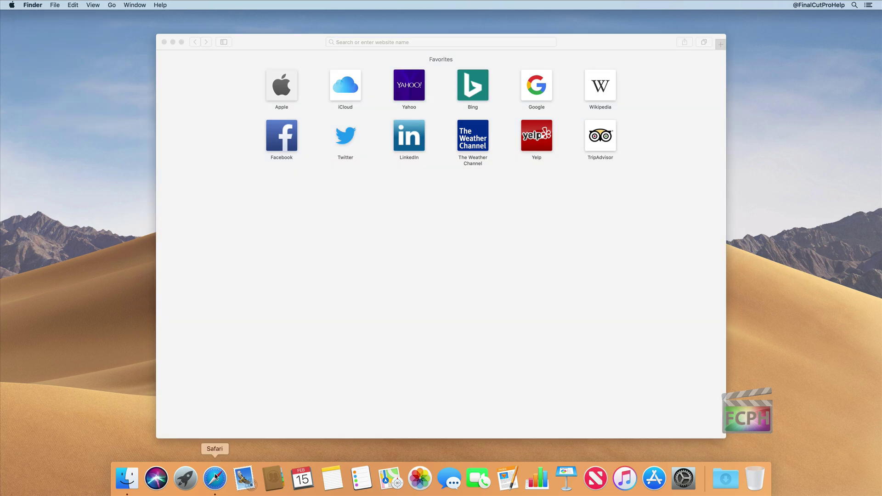
left_click(215, 477)
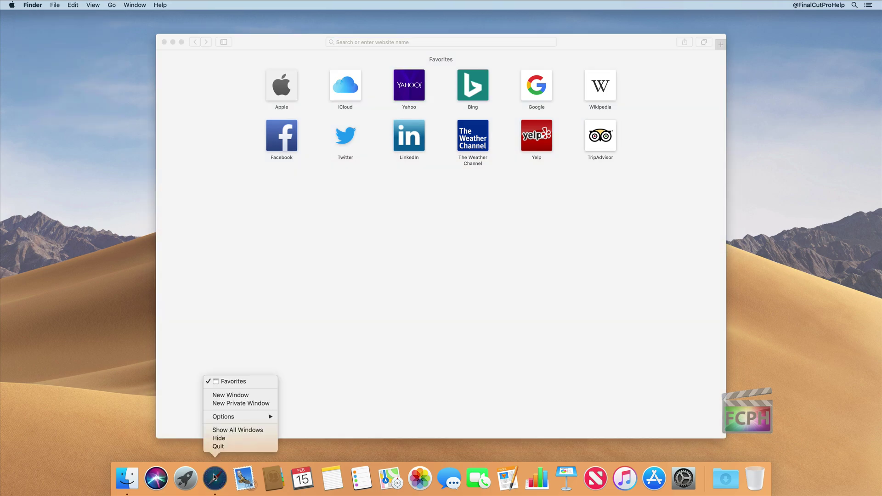
left_click(220, 447)
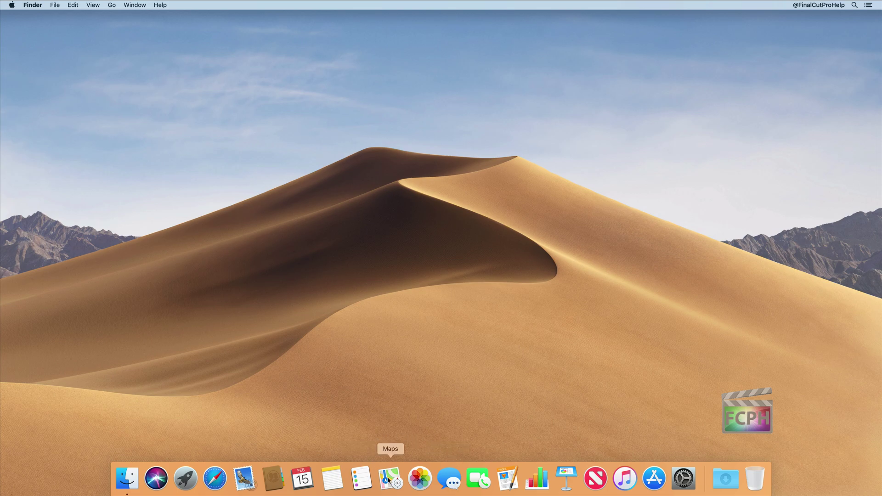
Remove Maps, Reminders, Notes and Calendar from the Dock, and enlarge the Dock slightly.
left_click_drag(388, 480, 391, 388)
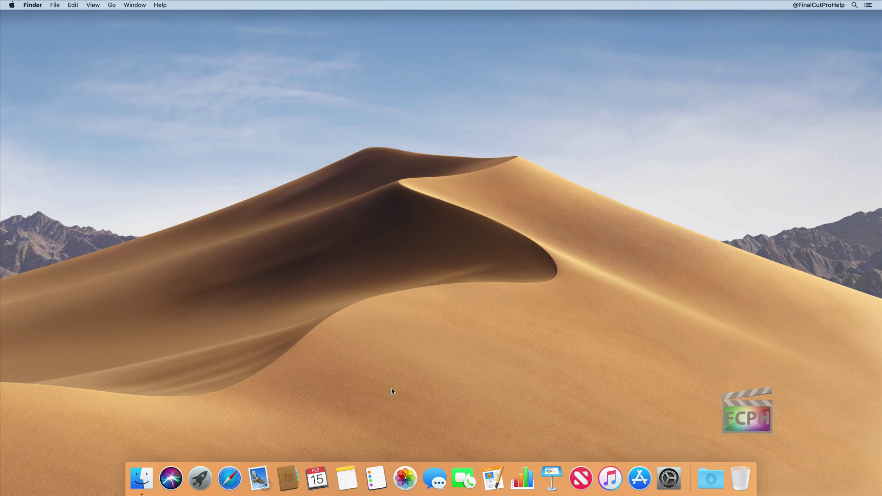
left_click_drag(376, 479, 362, 388)
left_click_drag(350, 464, 349, 404)
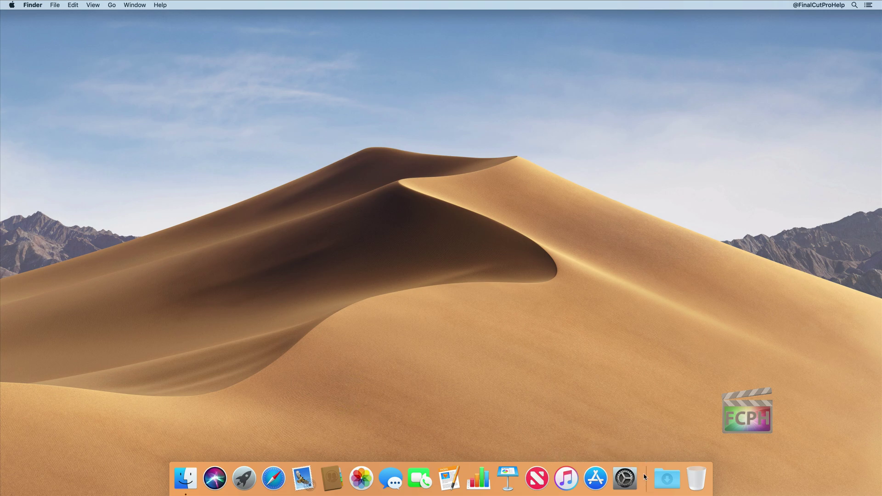
mouse_move(645, 479)
left_mouse_down()
mouse_move(645, 452)
mouse_move(649, 478)
left_mouse_up()
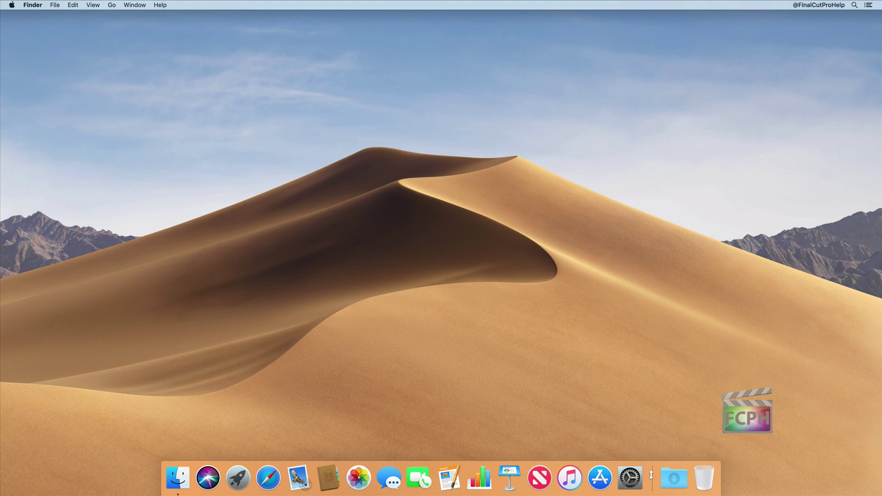
Add the Movies folder from the home folder to the Dock beside Downloads, and close the Finder window.
left_click(183, 475)
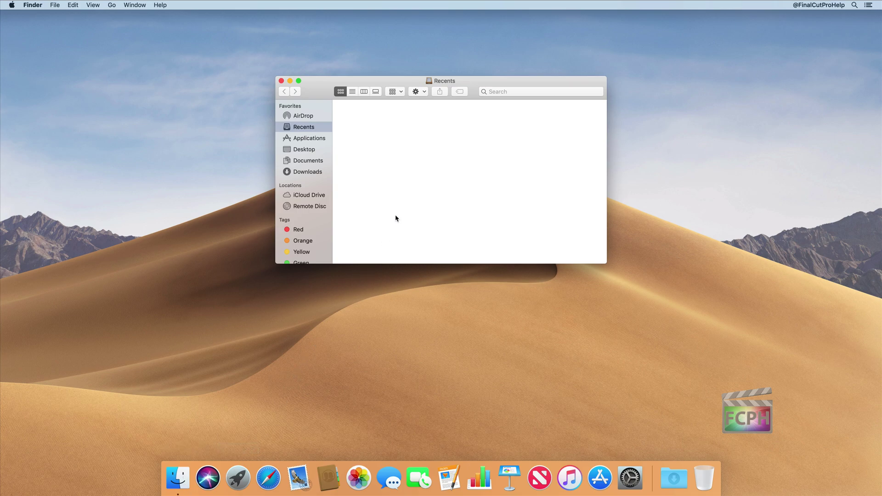
key("super+shift+h")
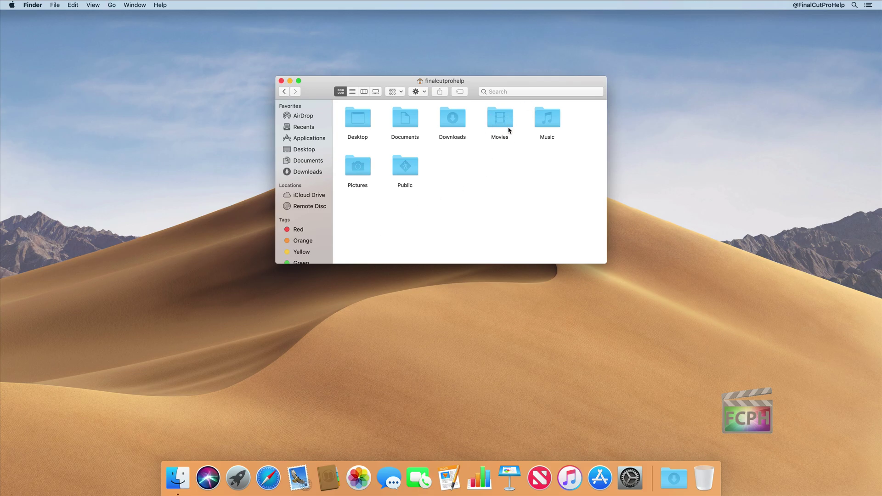
left_click_drag(498, 118, 656, 483)
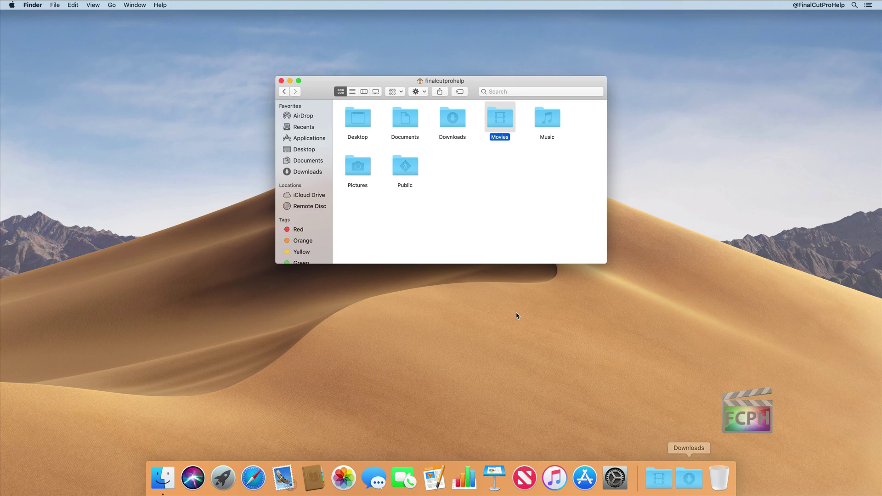
left_click(281, 81)
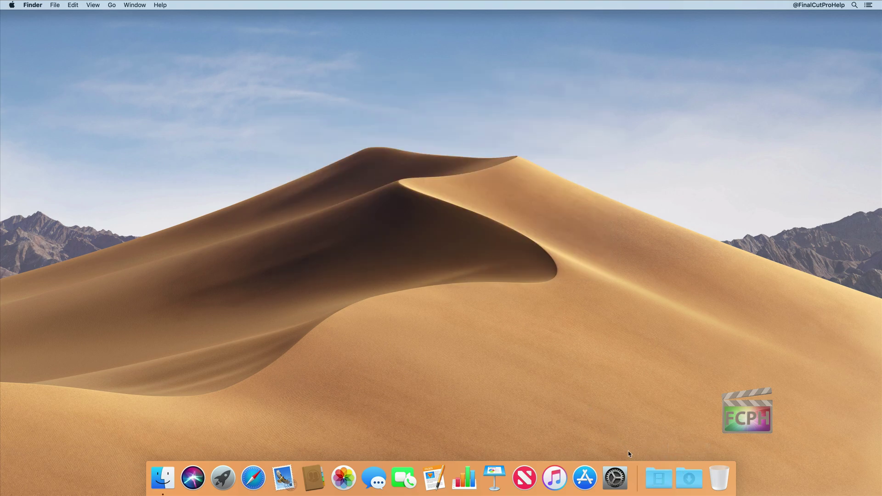
Check the contents of the Movies and Downloads folders from the Dock, closing each one again.
left_click(661, 478)
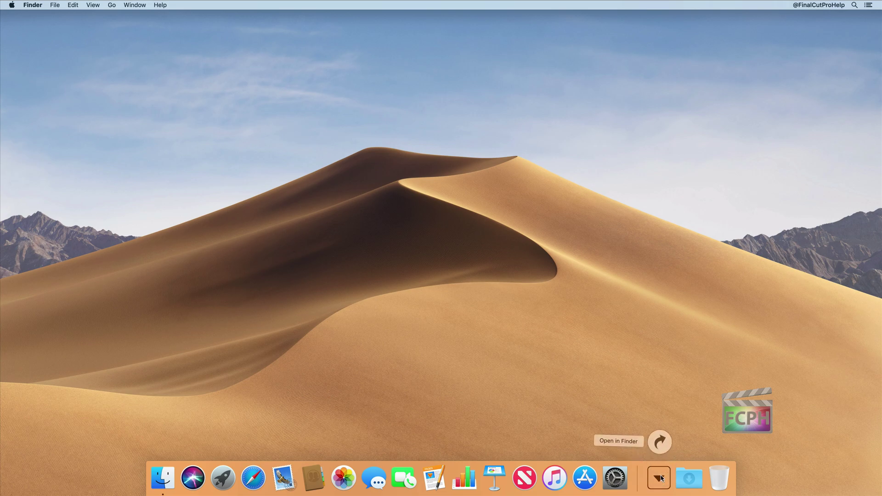
left_click(661, 478)
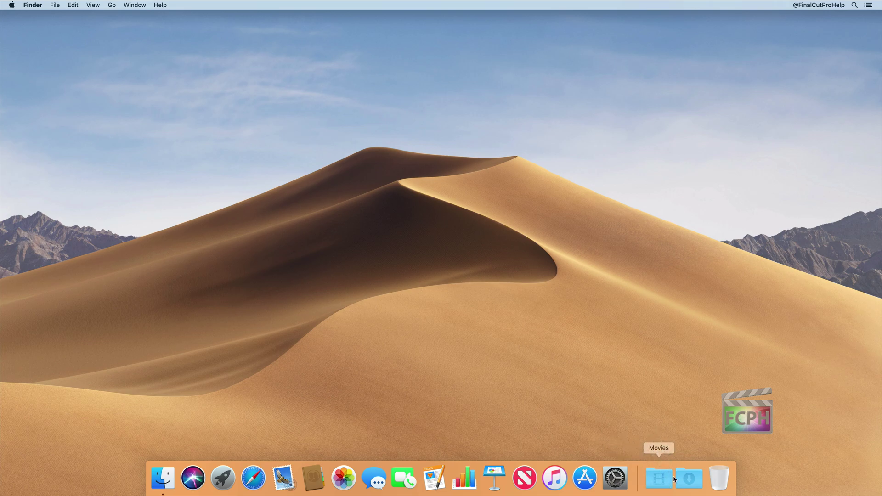
left_click(680, 479)
left_click(680, 479)
Open a new Finder window and go to the Computer location.
left_click(164, 479)
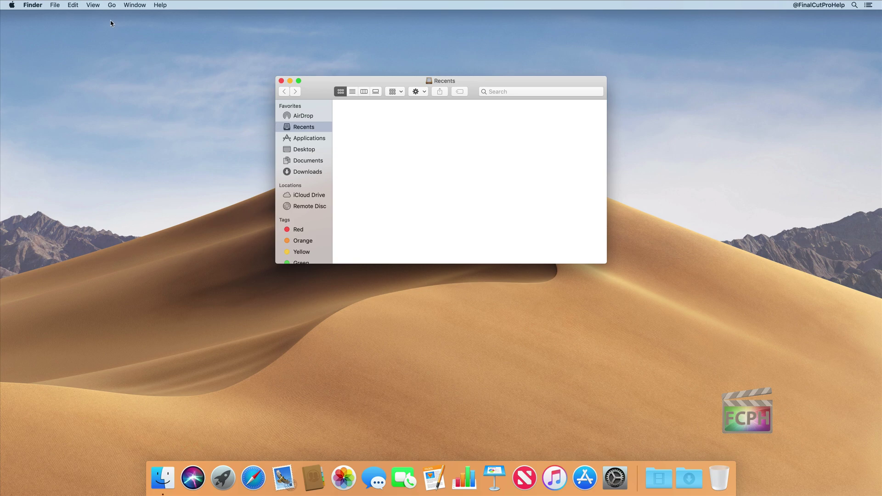
left_click(113, 8)
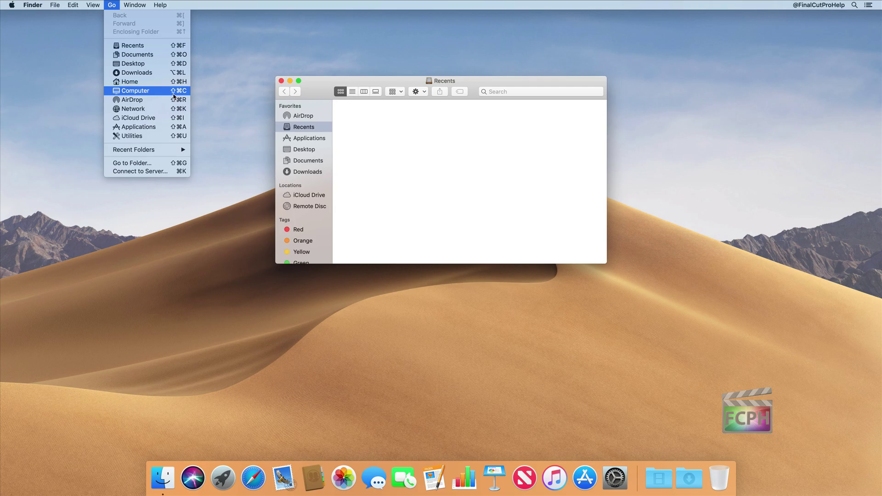
left_click(487, 181)
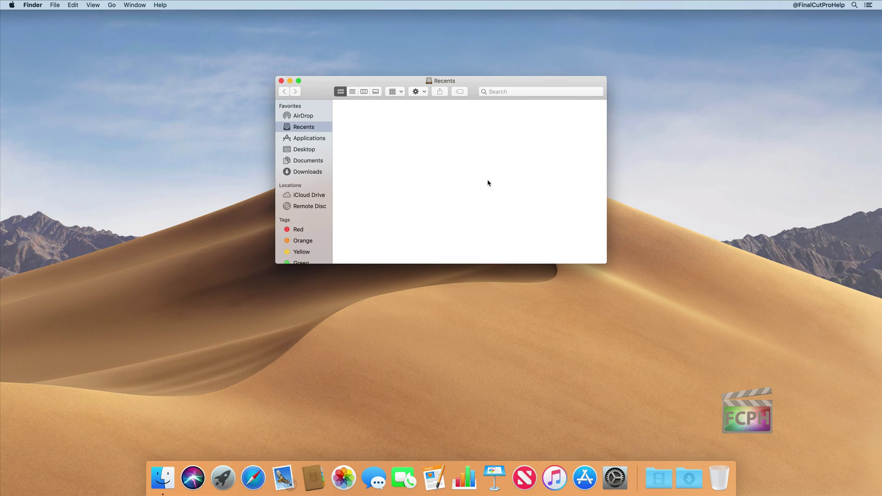
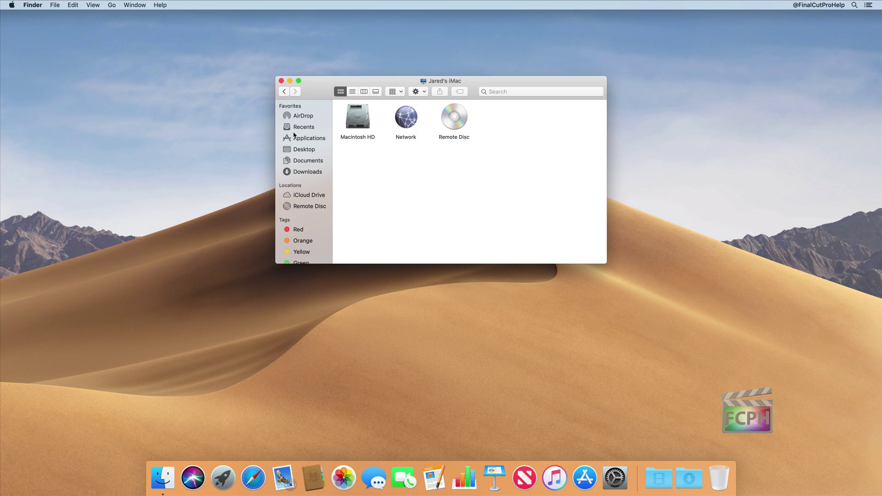
Show the path bar in the Finder window and display the Desktop folder's path.
left_click(92, 5)
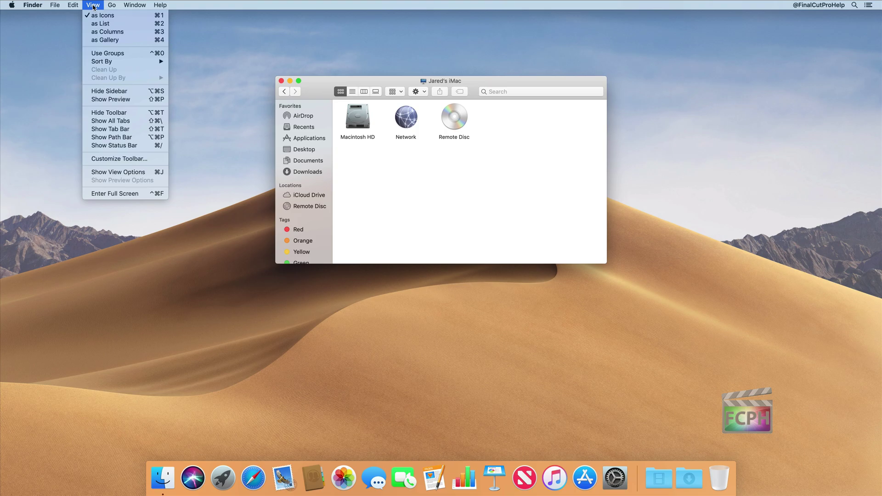
left_click(136, 139)
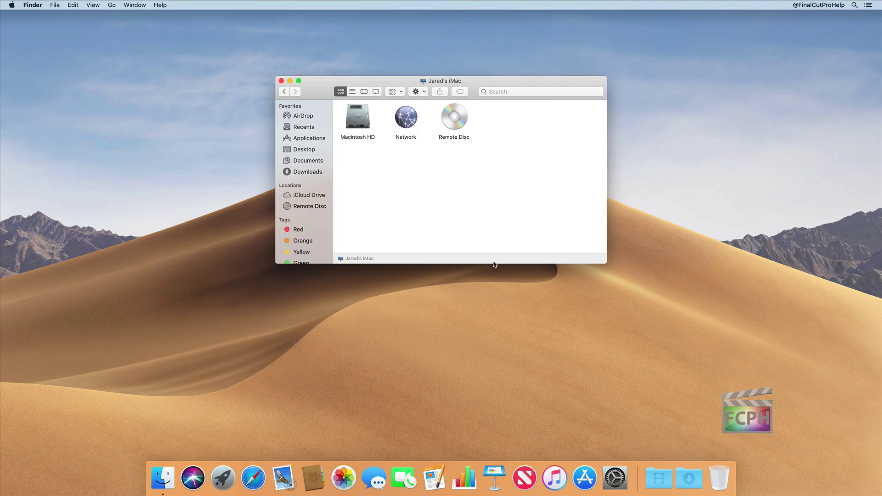
left_click(303, 150)
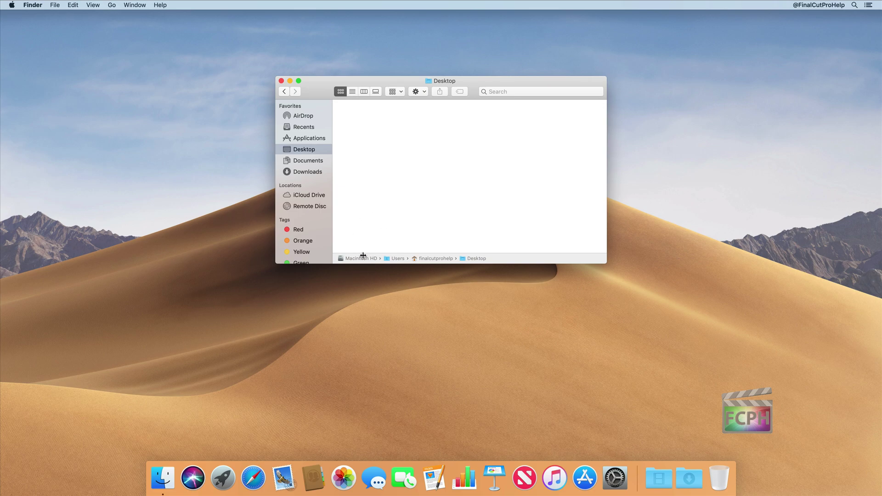
Return the Finder window to the Computer location and display its items as a list.
key("super+shift+c")
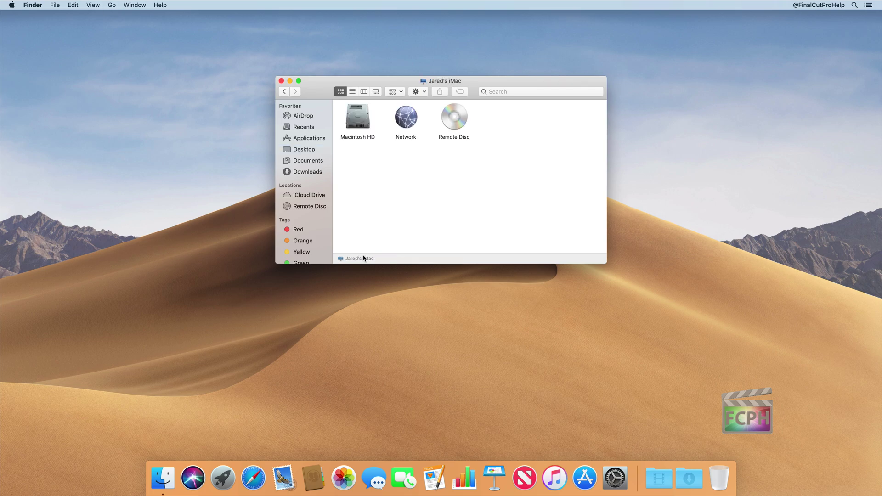
left_click(353, 94)
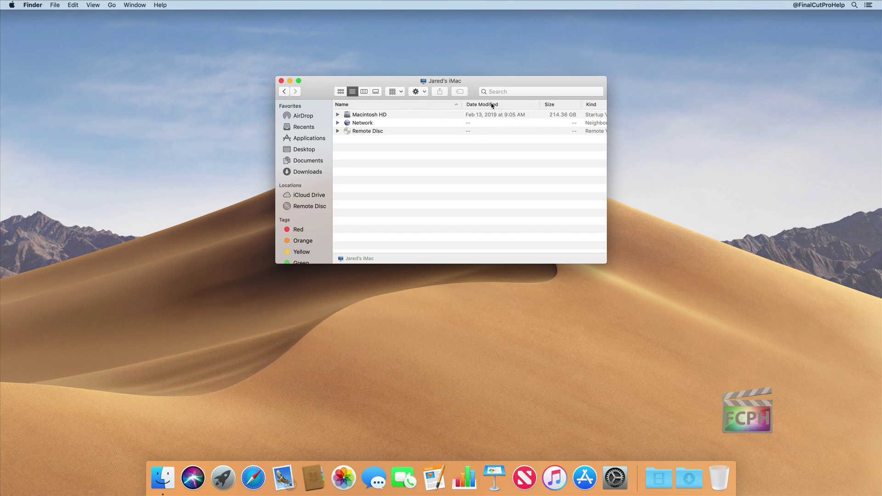
Sort the Computer items by date modified and by size, and switch the Finder window to column view.
left_click(478, 109)
left_click(551, 104)
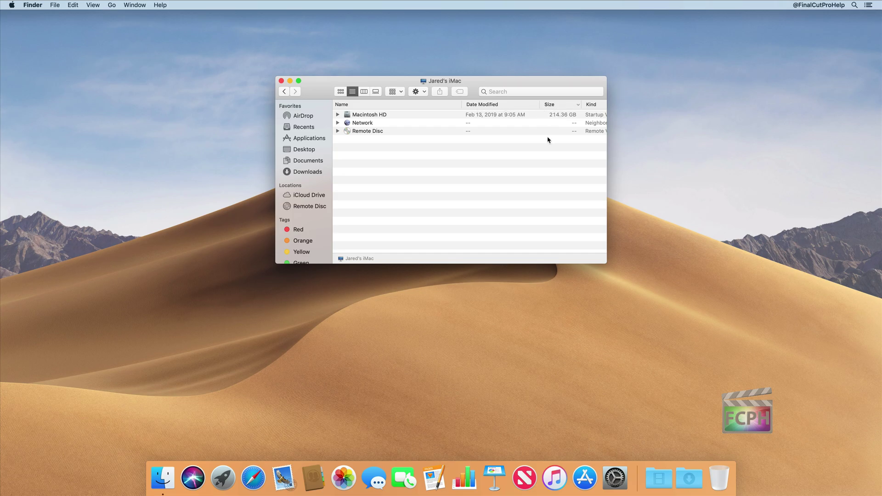
left_click(364, 91)
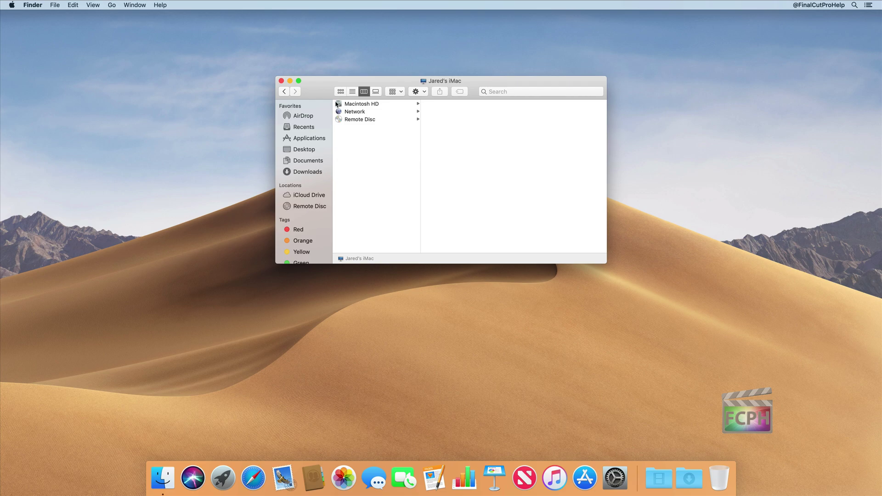
Browse to the Applications folder on Macintosh HD and add Final Cut Pro to the Dock between FaceTime and Pages.
left_click(362, 106)
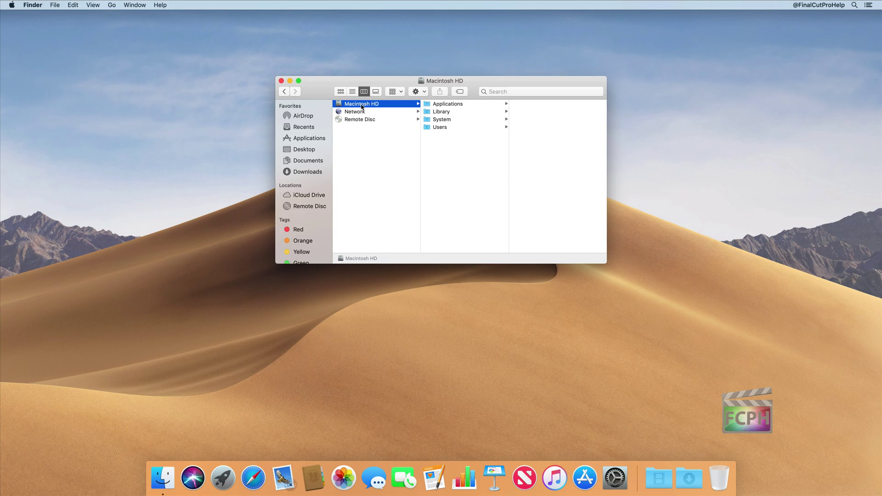
left_click(464, 105)
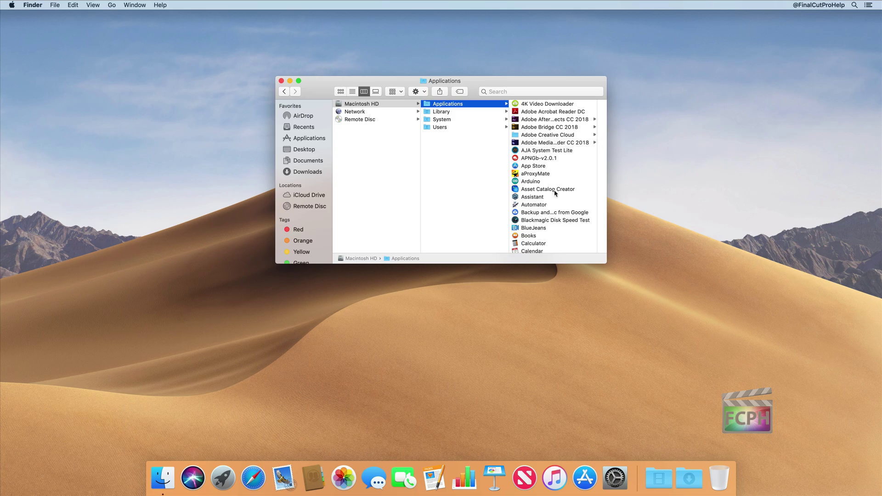
scroll(552, 214, "down", 10)
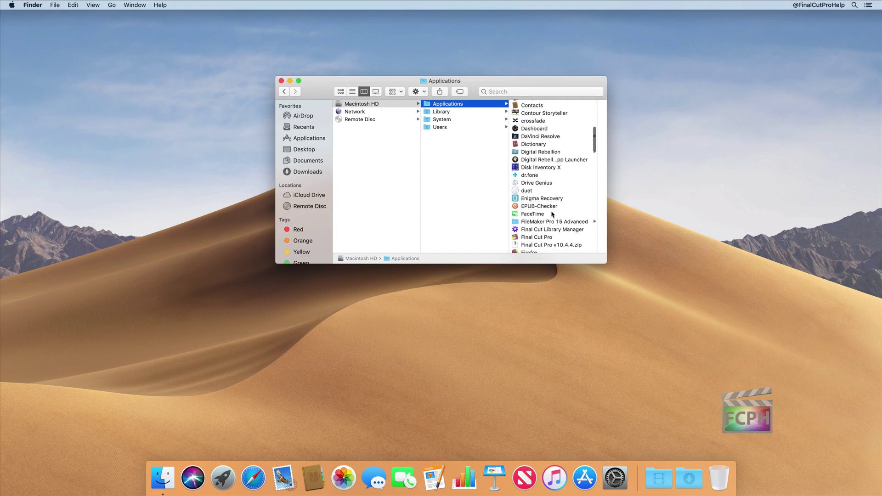
scroll(552, 214, "down", 3)
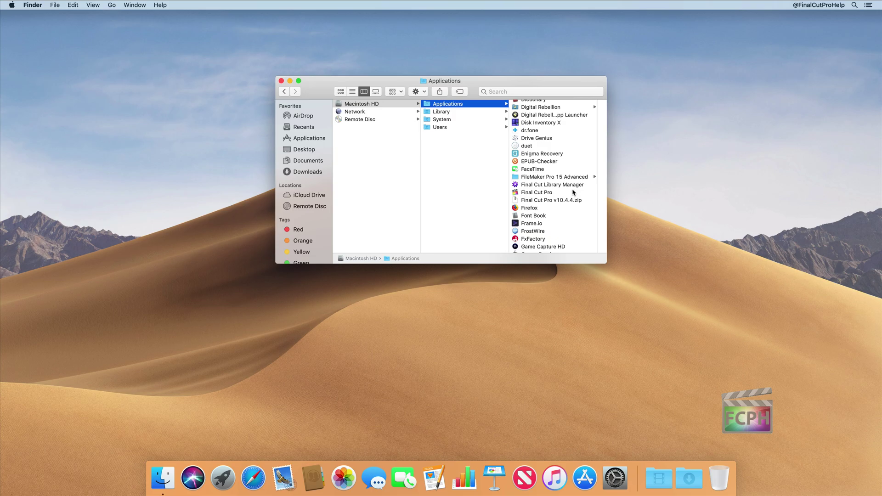
scroll(573, 192, "up", 5)
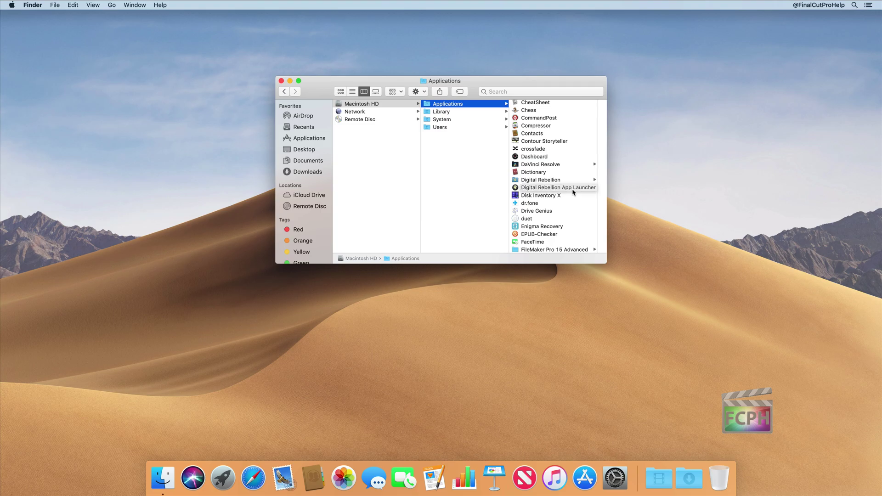
scroll(573, 192, "down", 5)
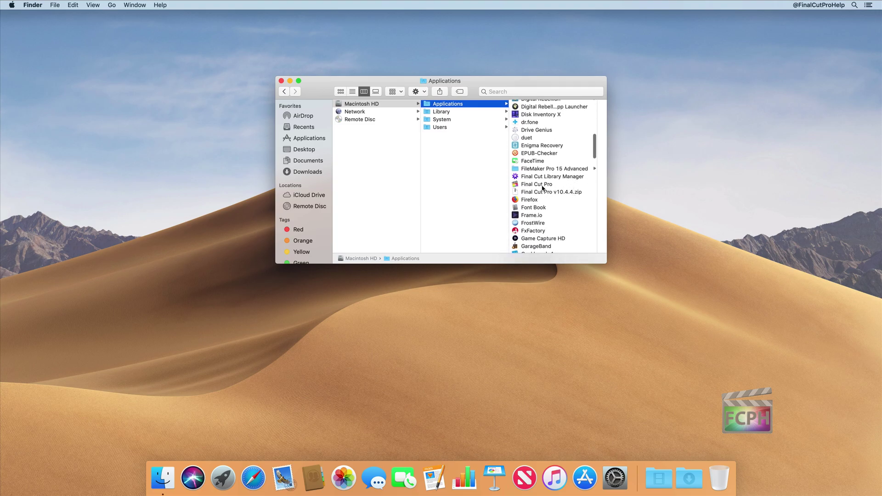
left_click(536, 184)
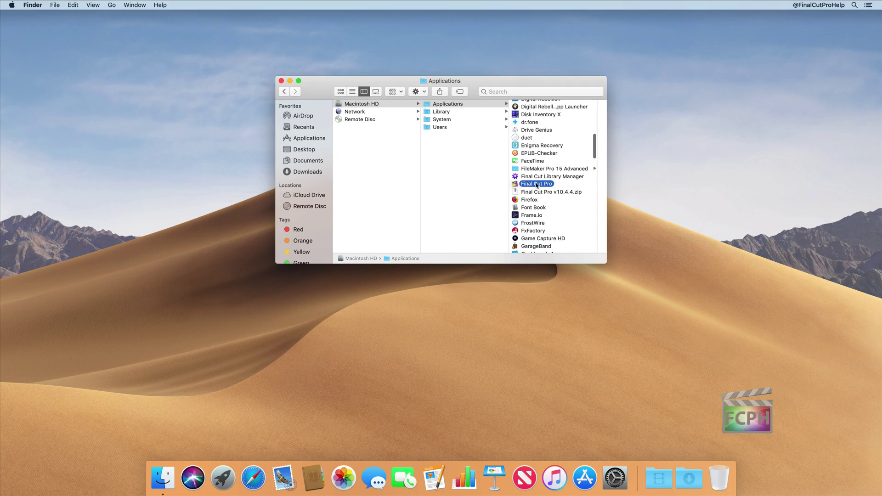
left_click_drag(535, 185, 417, 488)
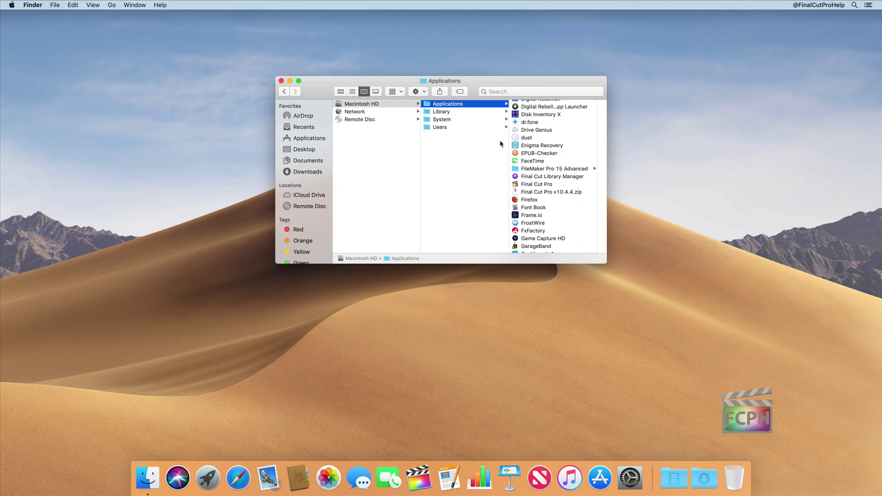
Browse through Users into the finalcutprohelp home folder and look at its Desktop, Documents and Downloads folders.
left_click(453, 128)
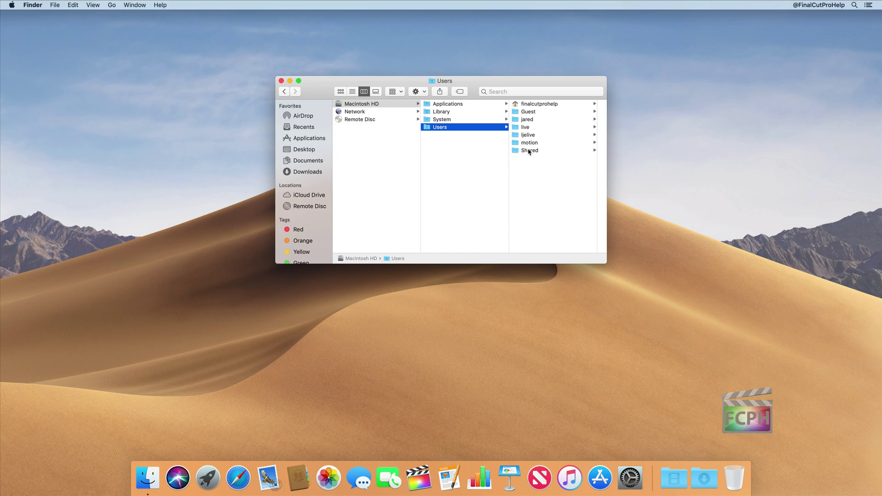
left_click(537, 106)
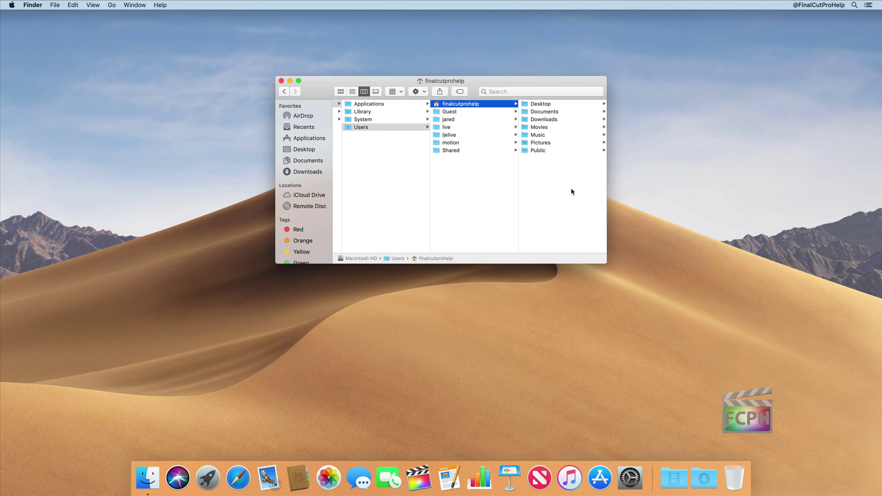
left_click(540, 105)
left_click(489, 112)
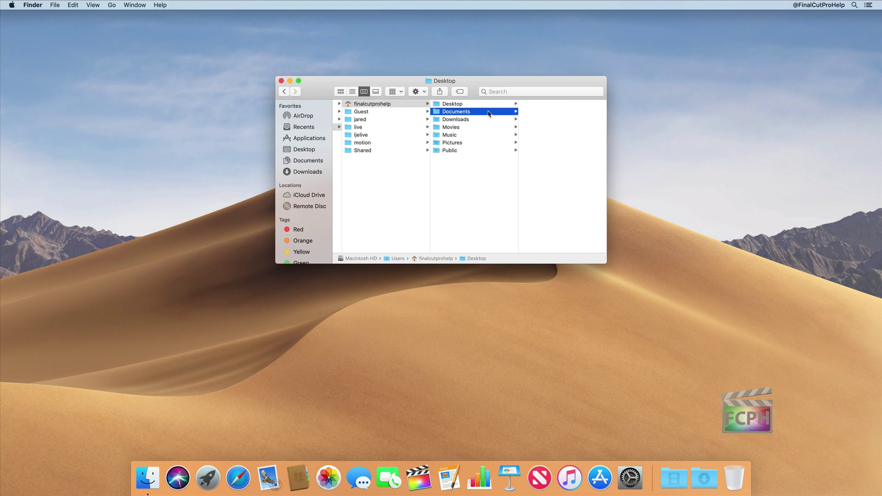
left_click(477, 119)
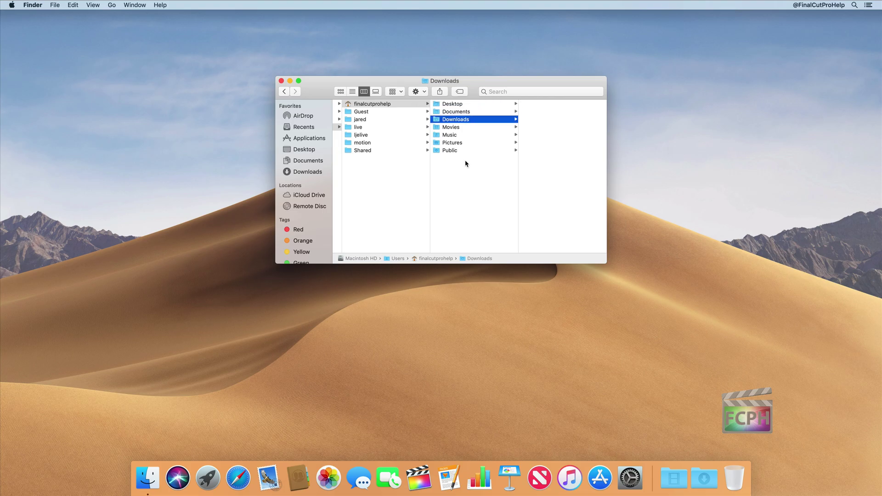
scroll(490, 177, "left", 5)
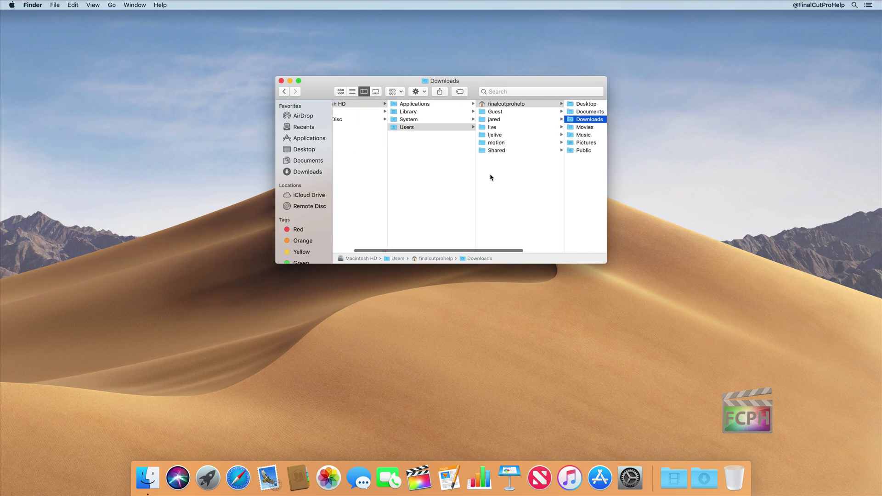
scroll(490, 178, "left", 2)
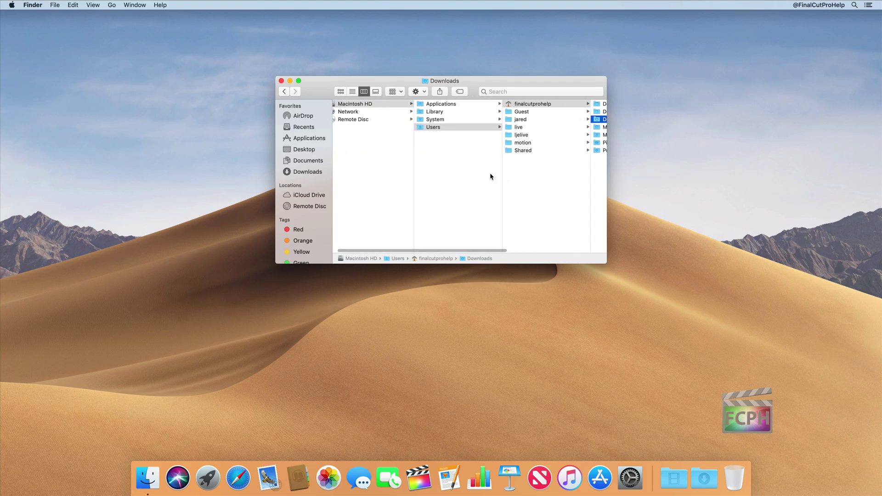
Look through the Library and System folders on Macintosh HD, including the Library folder inside System.
left_click(449, 112)
left_click(448, 120)
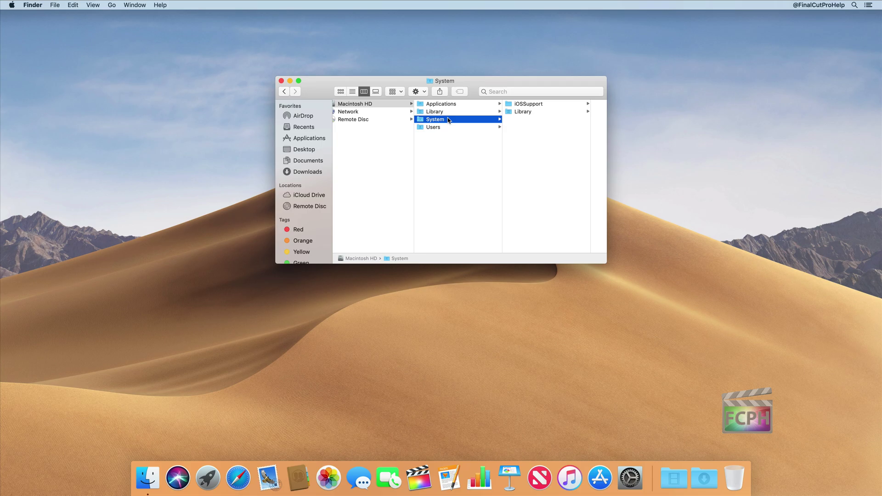
left_click(448, 114)
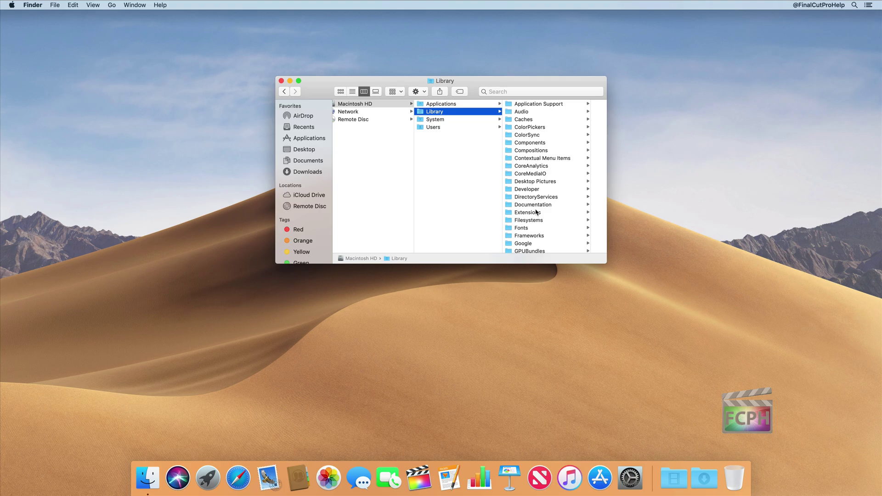
left_click(438, 121)
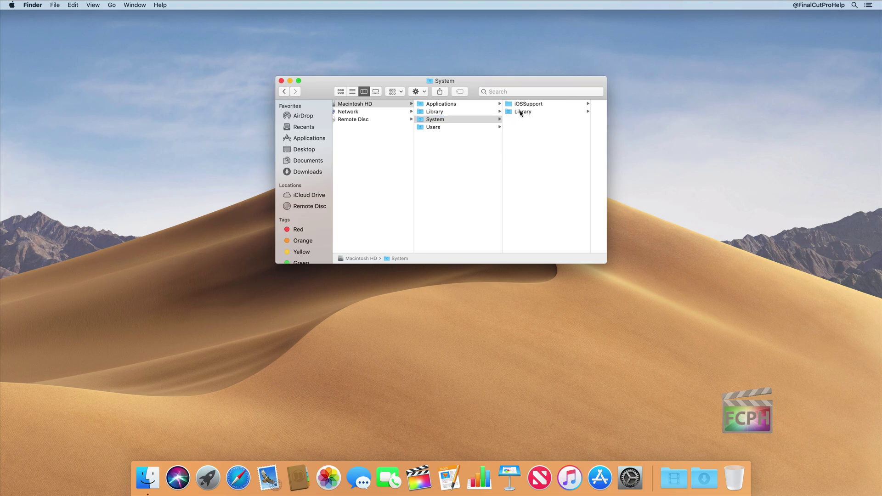
left_click(523, 112)
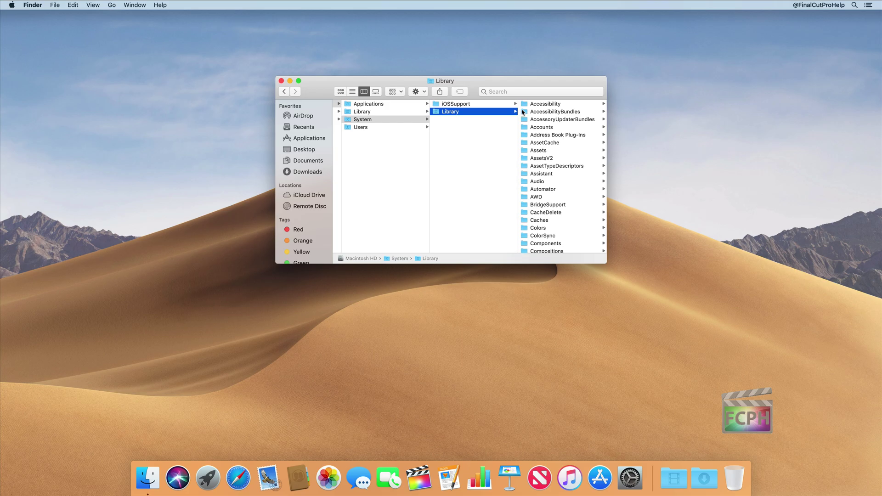
Show the top-level Library folder again and the finalcutprohelp home folder inside Users.
left_click(386, 115)
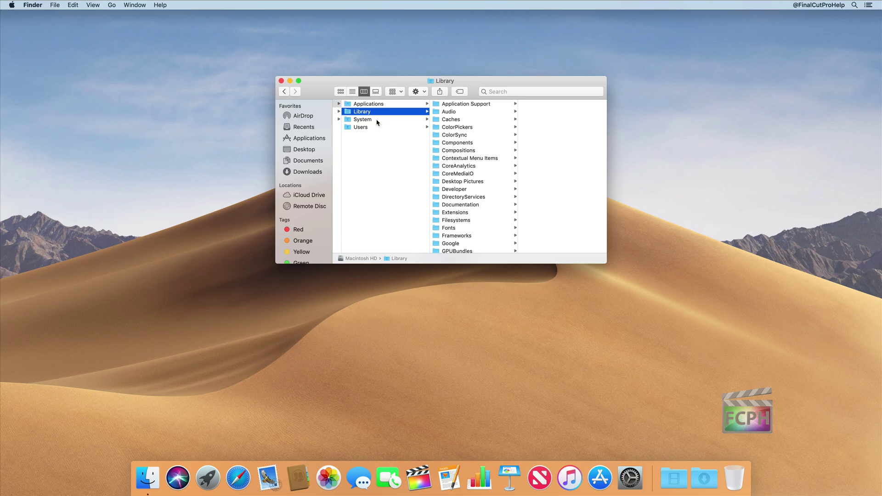
left_click(378, 128)
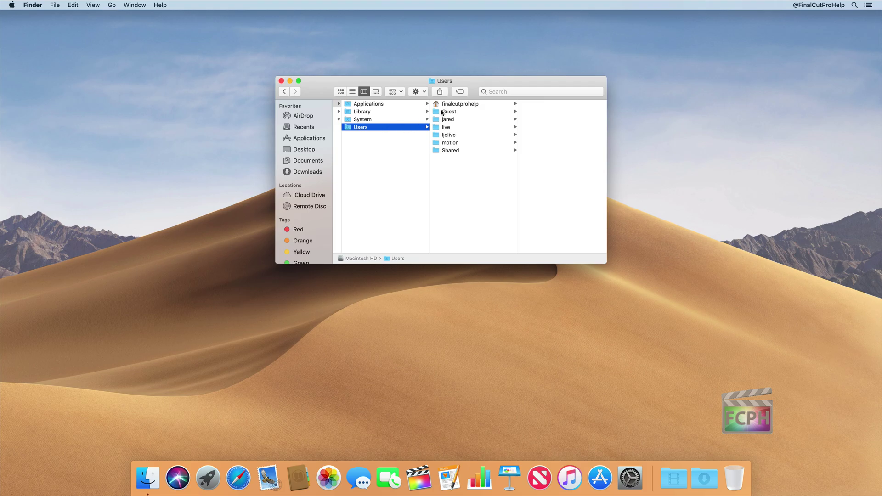
left_click(462, 105)
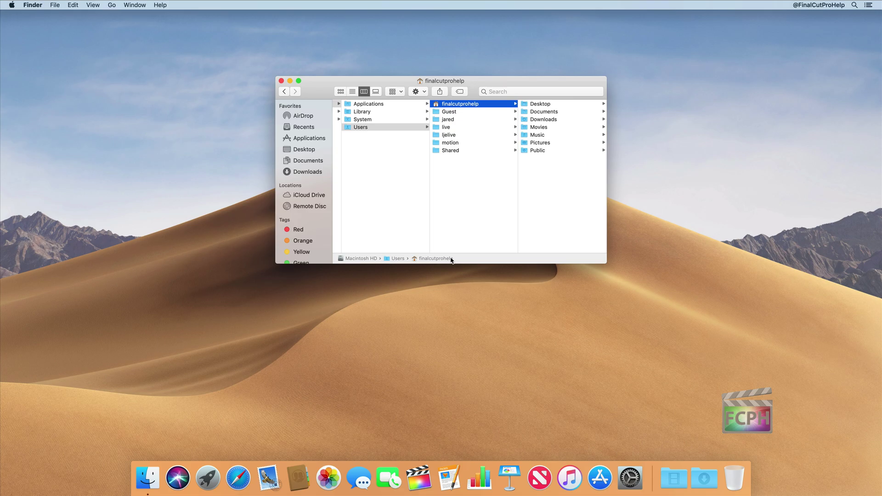
Navigate from the top-level Library through Application Support, Final Cut Pro, Library, PDF and Folio, and preview Curls 2.pdf.
left_click(395, 111)
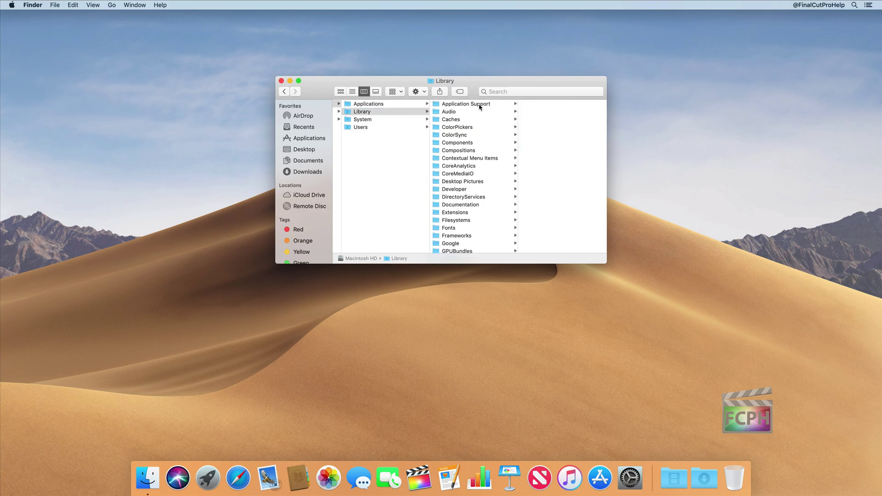
left_click(479, 104)
left_click(580, 144)
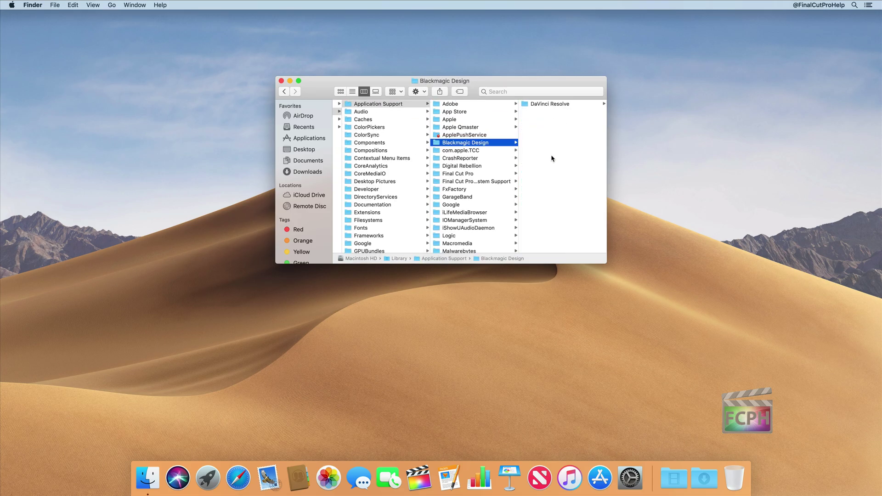
left_click(485, 173)
left_click(560, 105)
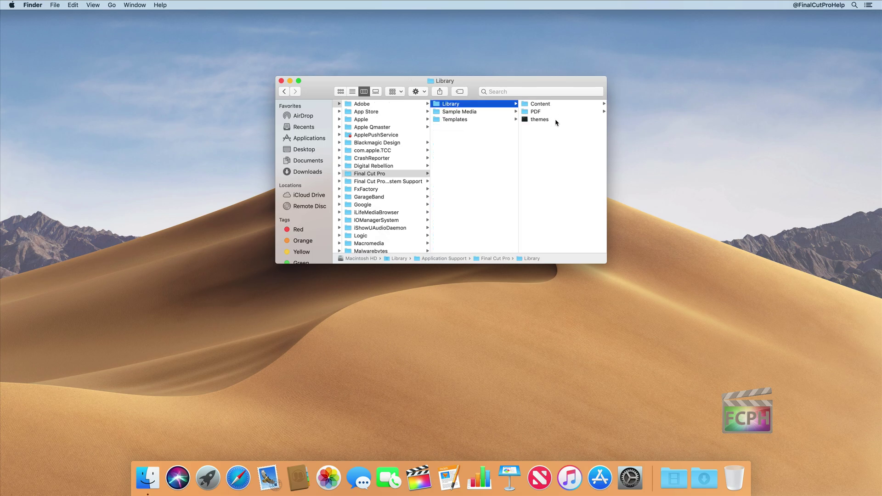
left_click(548, 112)
left_click(547, 105)
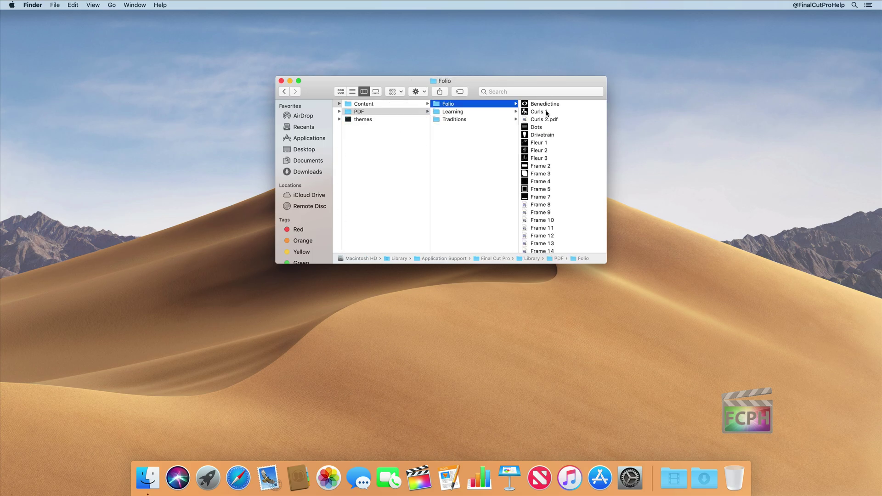
left_click(547, 119)
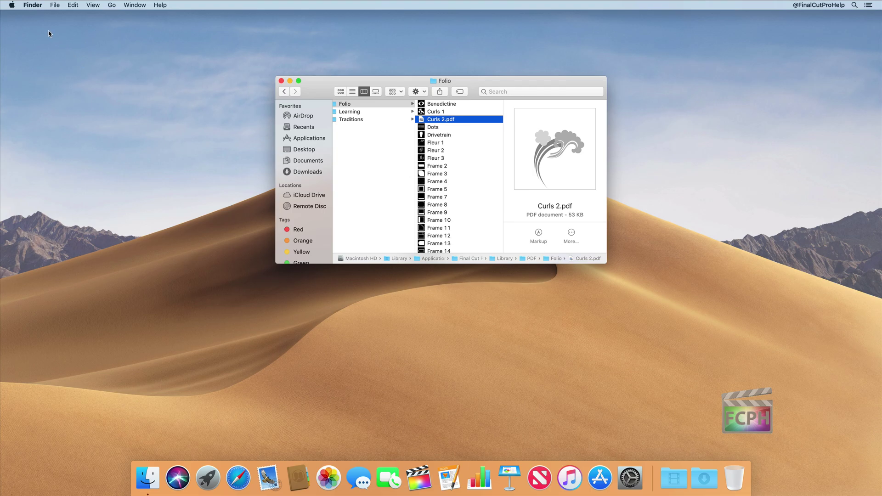
Look at the General settings in Finder Preferences and close the preferences window.
left_click(38, 7)
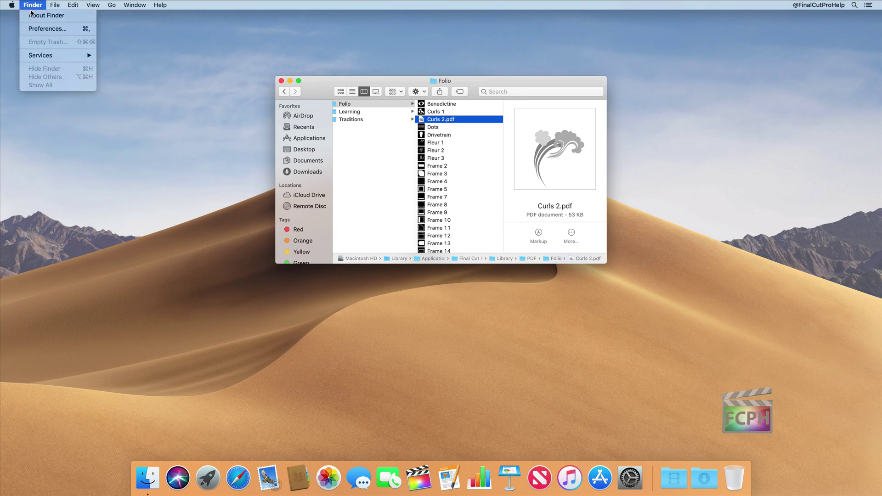
left_click(69, 29)
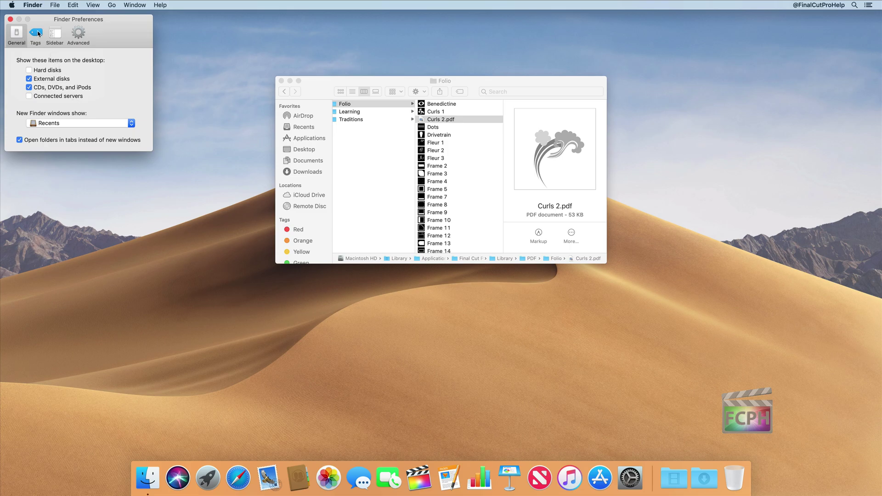
left_click(10, 19)
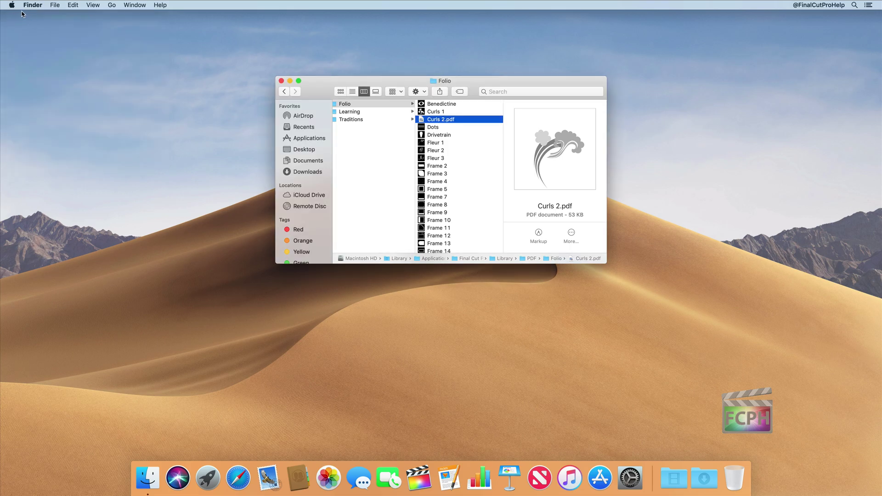
Open System Preferences, view the Mouse settings and return to the overview of all preferences.
left_click(12, 6)
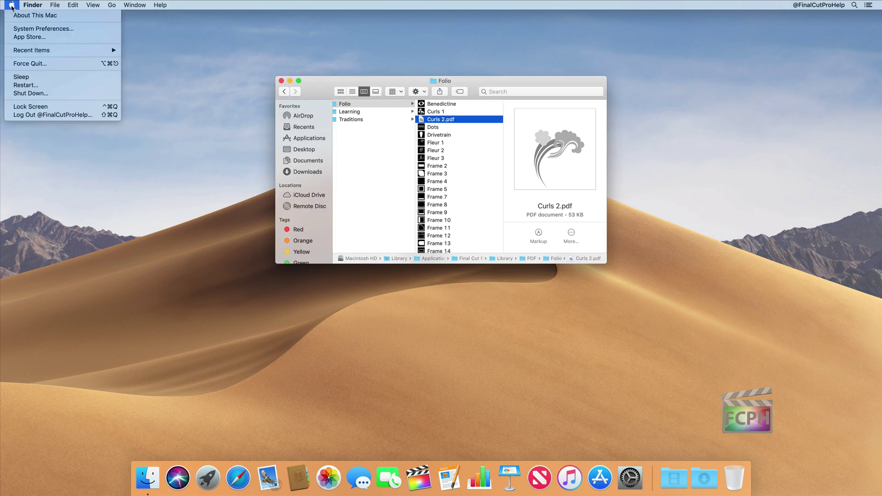
left_click(72, 30)
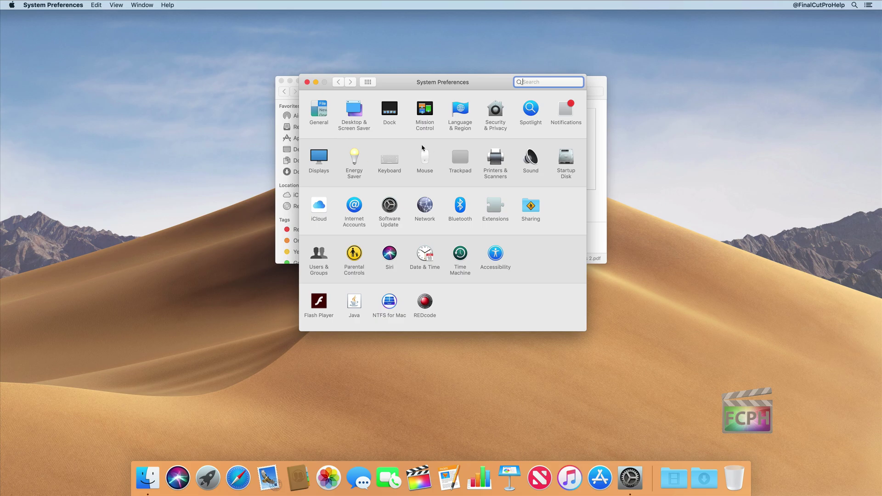
left_click(424, 162)
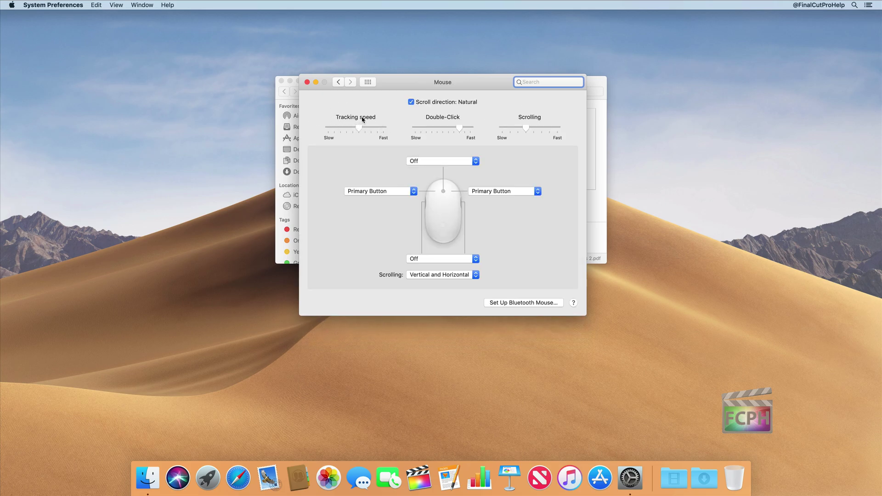
left_click(367, 82)
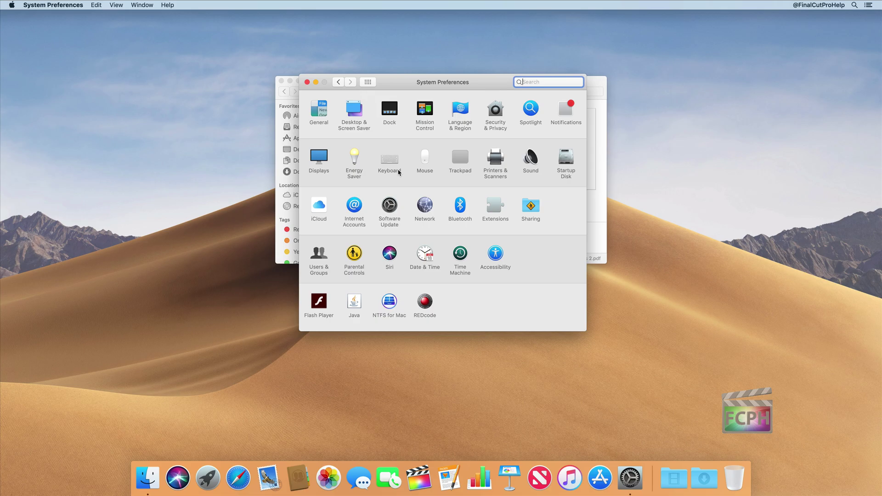
View the General system preferences and their help page, and close the help, System Preferences and Finder windows.
left_click(317, 111)
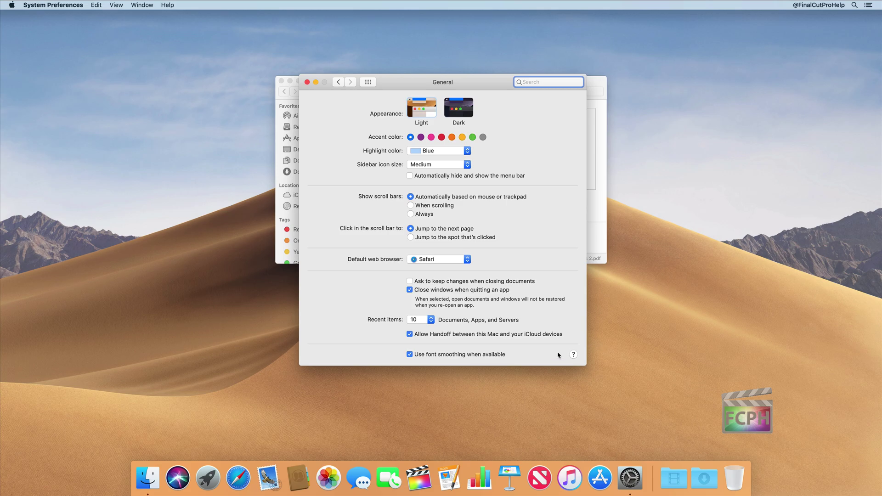
left_click(574, 356)
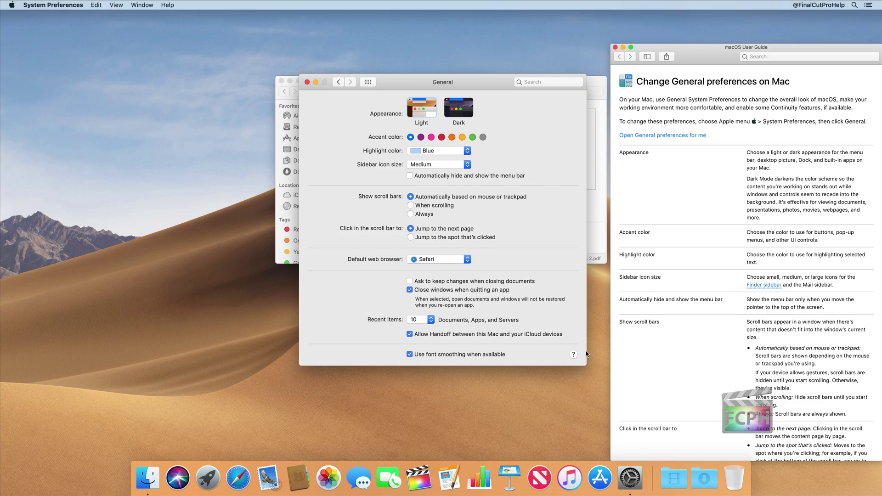
left_click(615, 48)
left_click(307, 82)
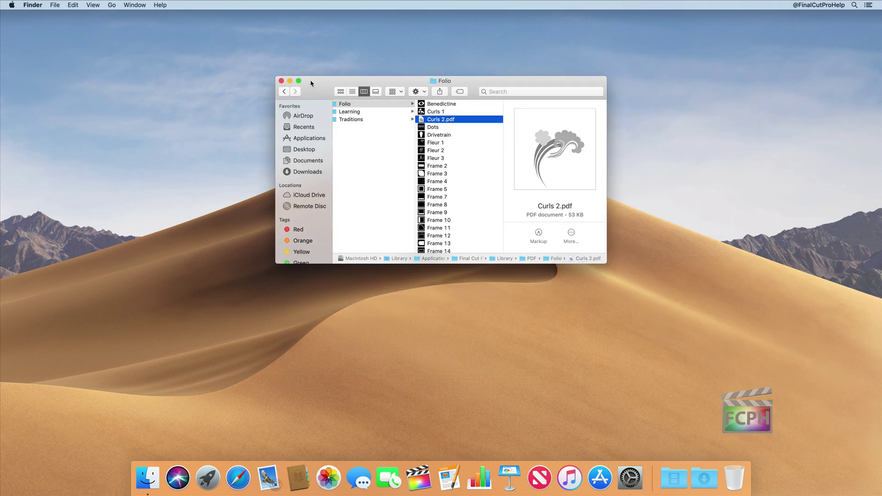
left_click(282, 82)
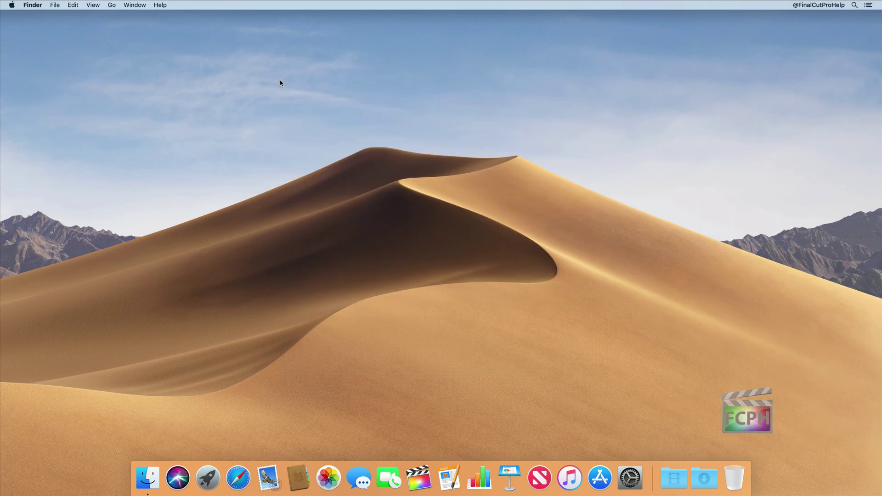